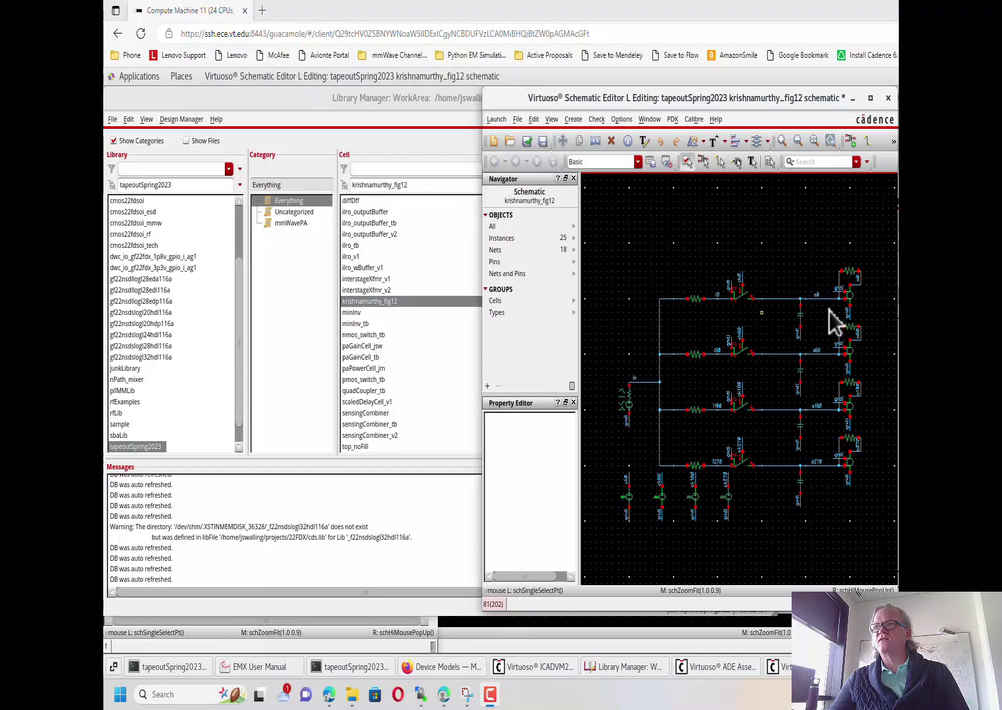
# - From the Library Manager, create a new config cell view for krishnamurthy_fig12 via File > New > Cell View
pyautogui.click(809, 308)
pyautogui.click(887, 321)
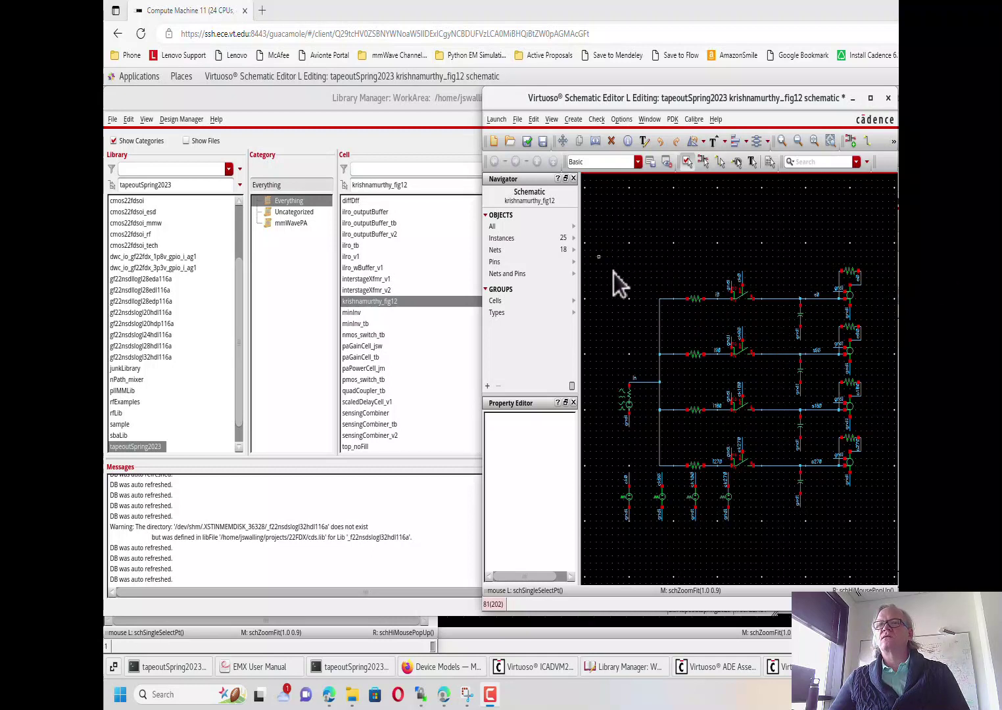
pyautogui.click(290, 122)
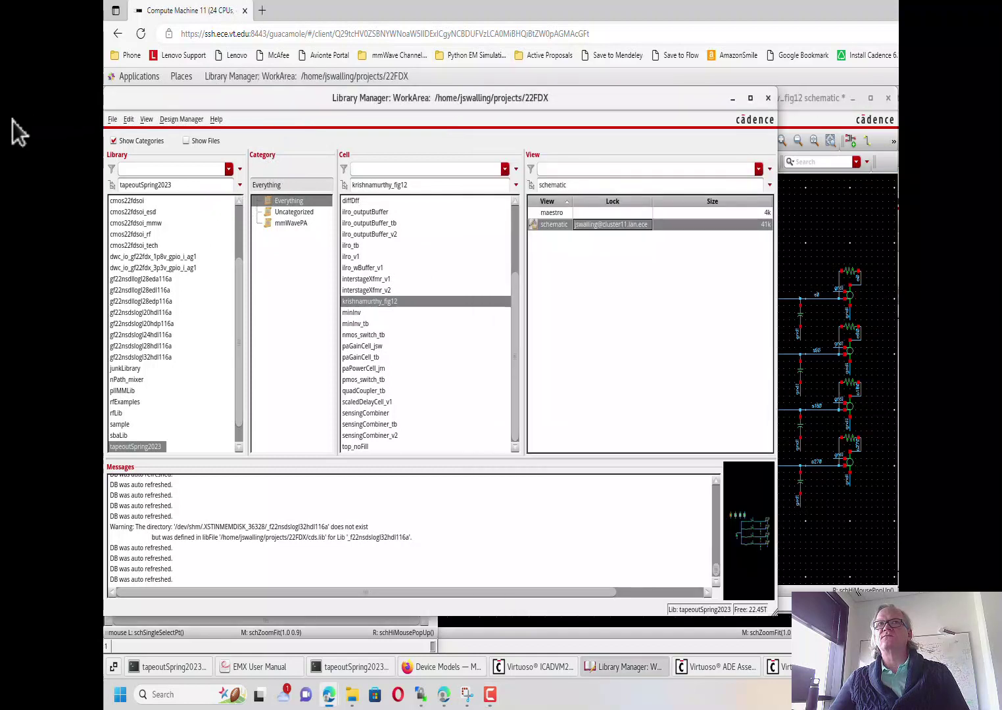
pyautogui.hotkey('alt', 'f')
pyautogui.press('Down')
pyautogui.press('Right')
pyautogui.press('Down')
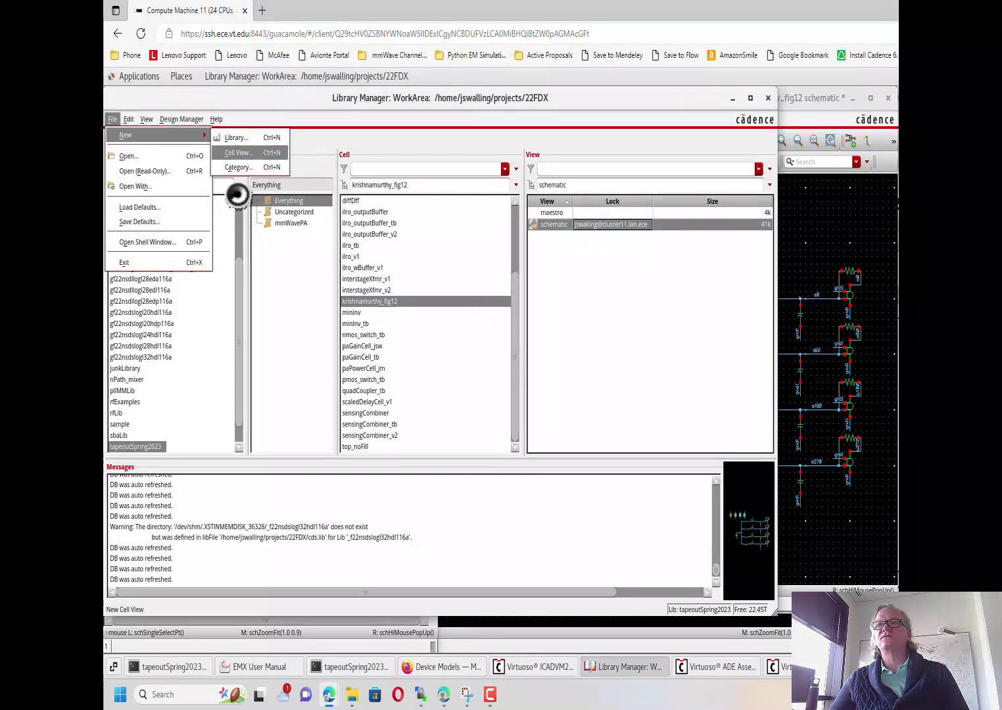
pyautogui.press('Return')
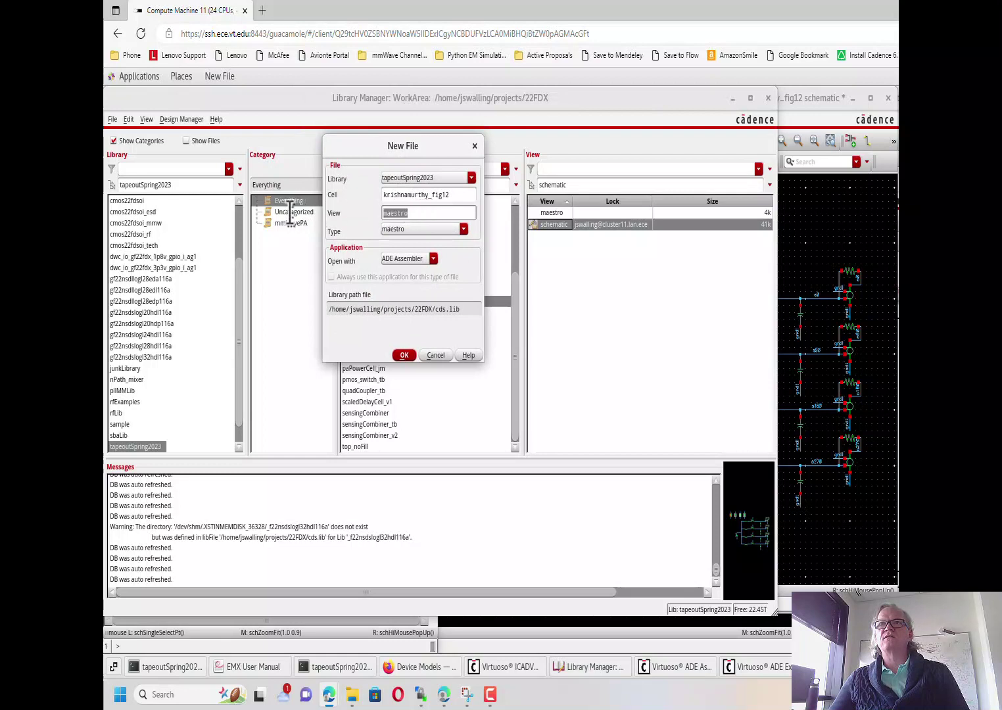
pyautogui.write('co')
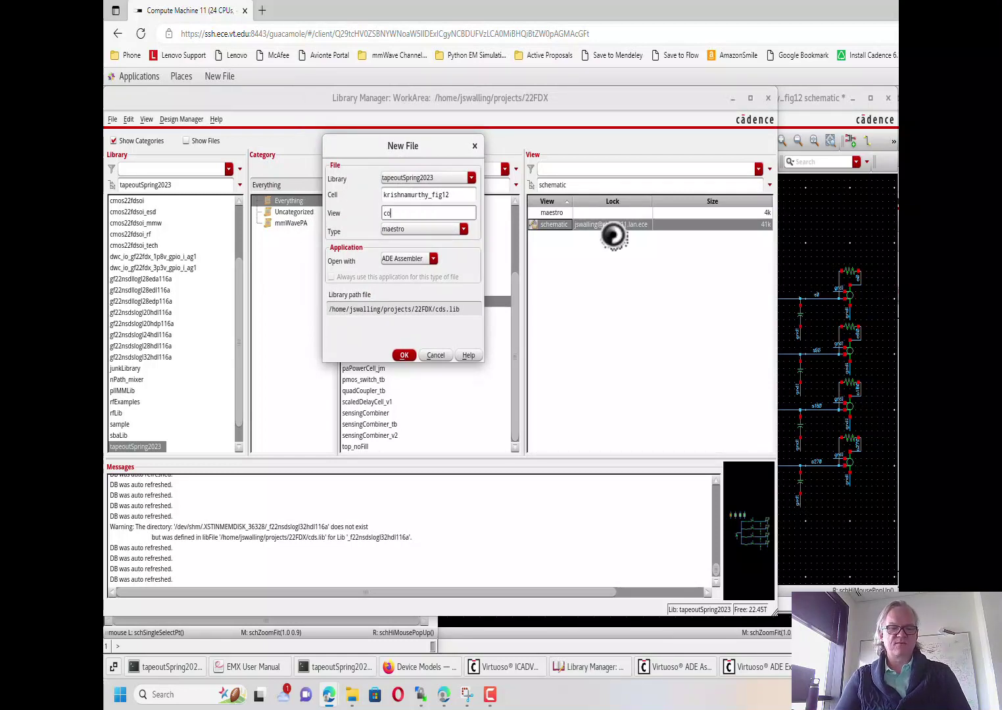
pyautogui.write('nfig')
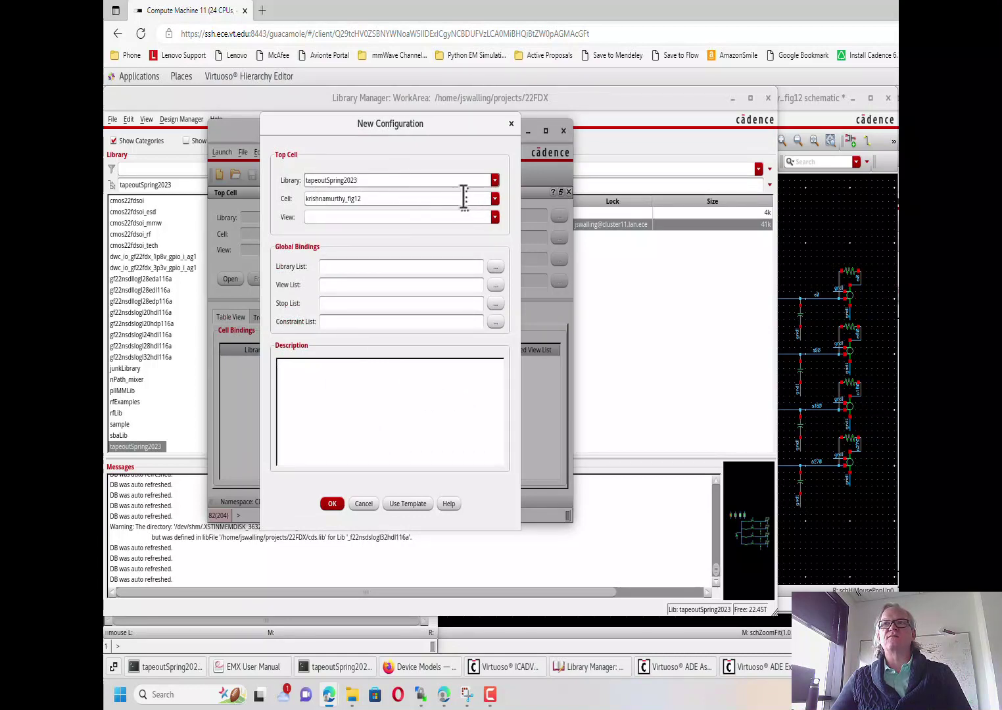
# - Choose schematic as the top cell view and bring up Edit Library List
pyautogui.click(495, 218)
pyautogui.click(310, 251)
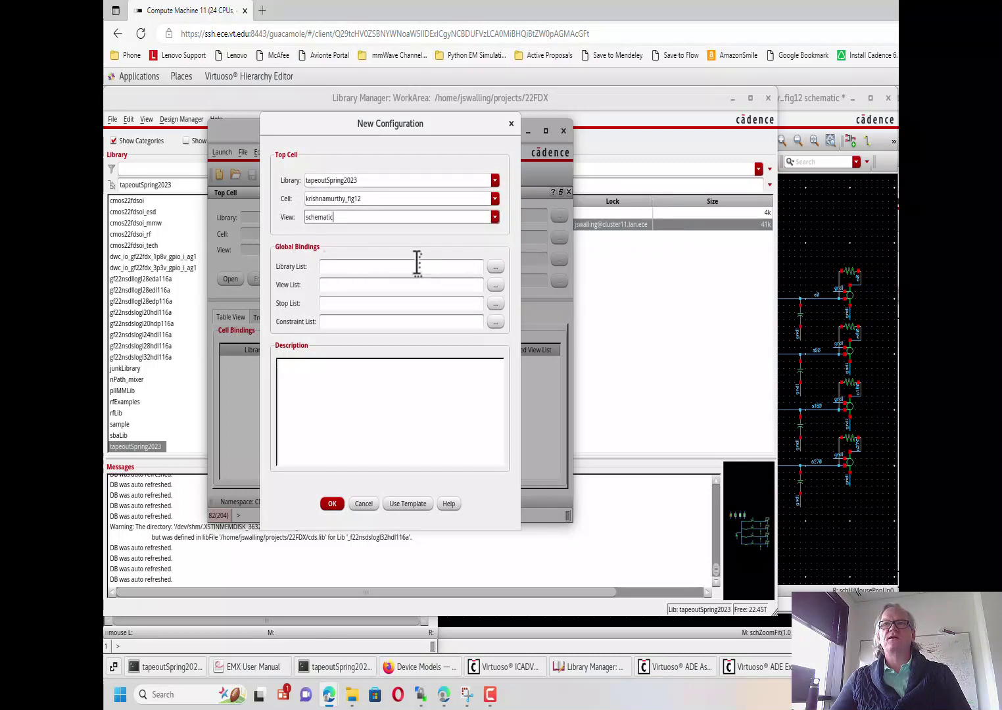
pyautogui.click(496, 266)
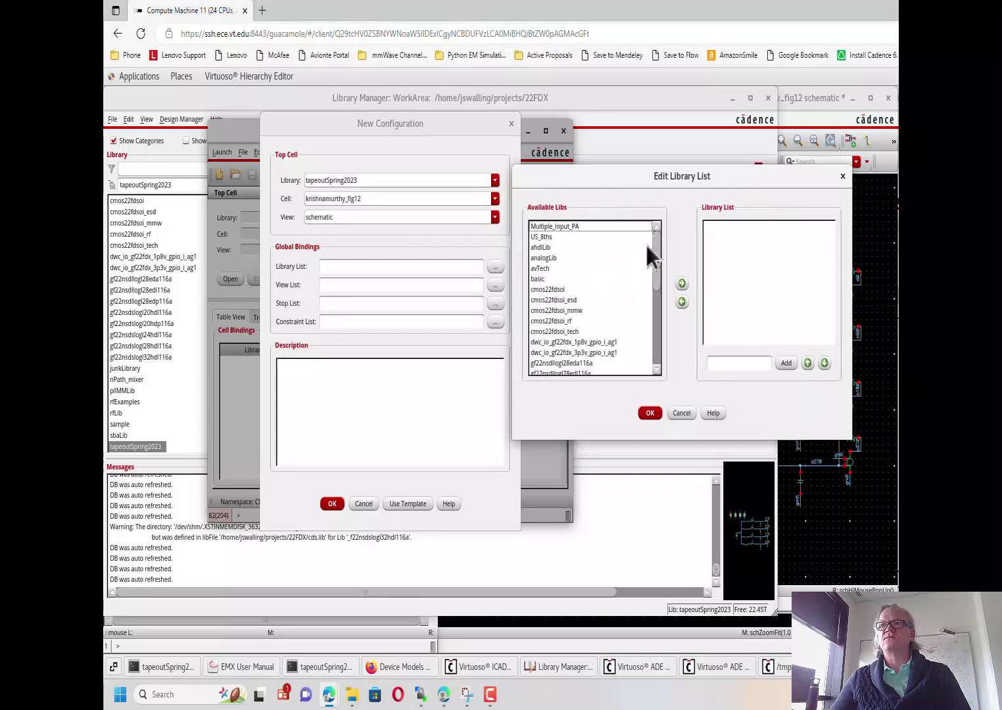
# - Move the cmos22fdsoi libraries, analogLib, basic, tapeoutSpring2023 and the test library into the library list
pyautogui.moveTo(590, 293); pyautogui.dragTo(590, 333)
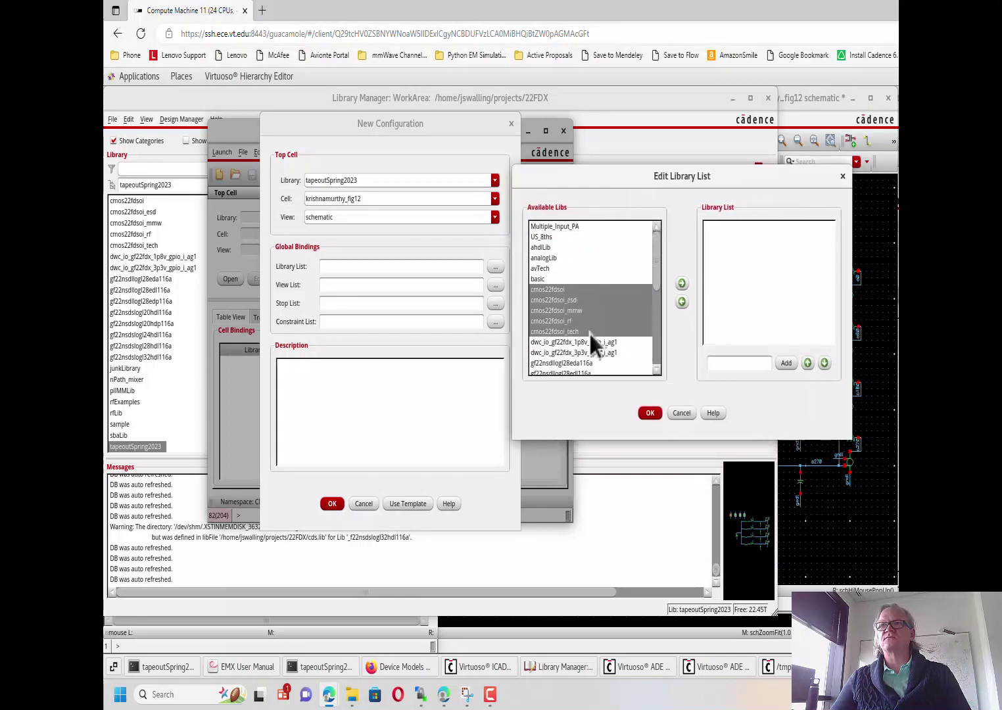
pyautogui.keyDown('ctrl'); pyautogui.click(569, 257); pyautogui.keyUp('ctrl')
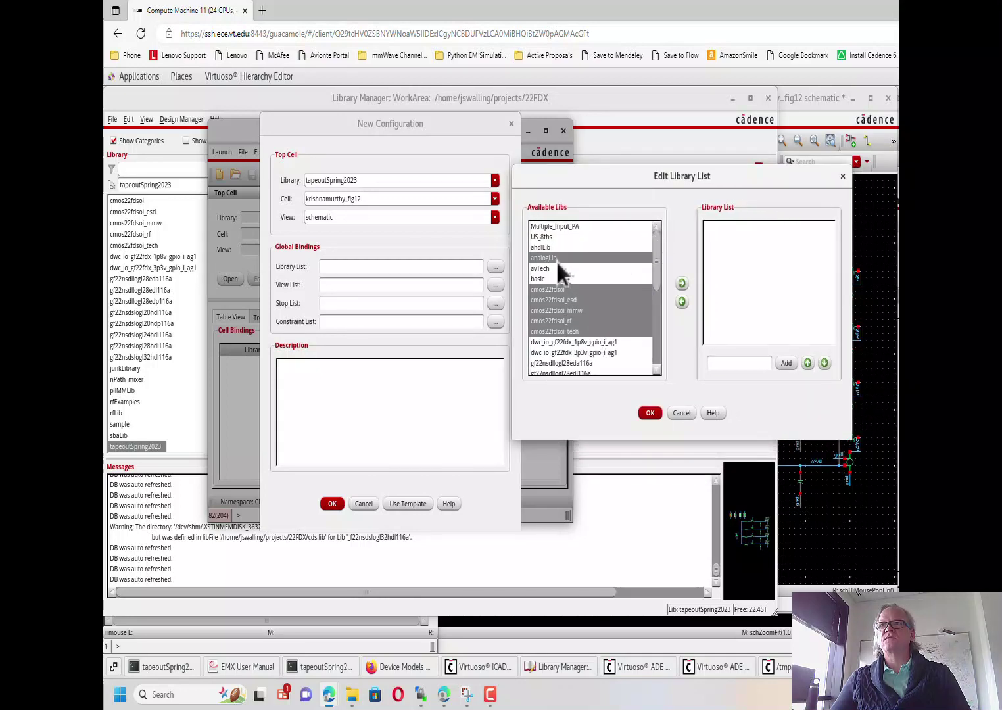
pyautogui.keyDown('ctrl'); pyautogui.click(575, 278); pyautogui.keyUp('ctrl')
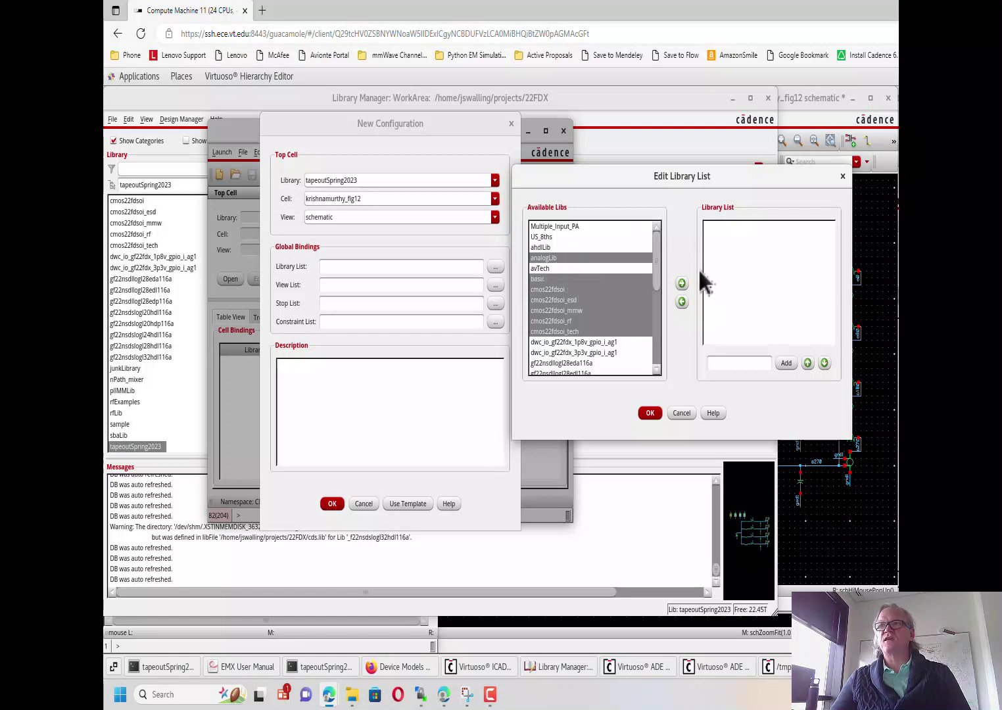
pyautogui.scroll(-4, 700, 276)
pyautogui.scroll(-2, 698, 332)
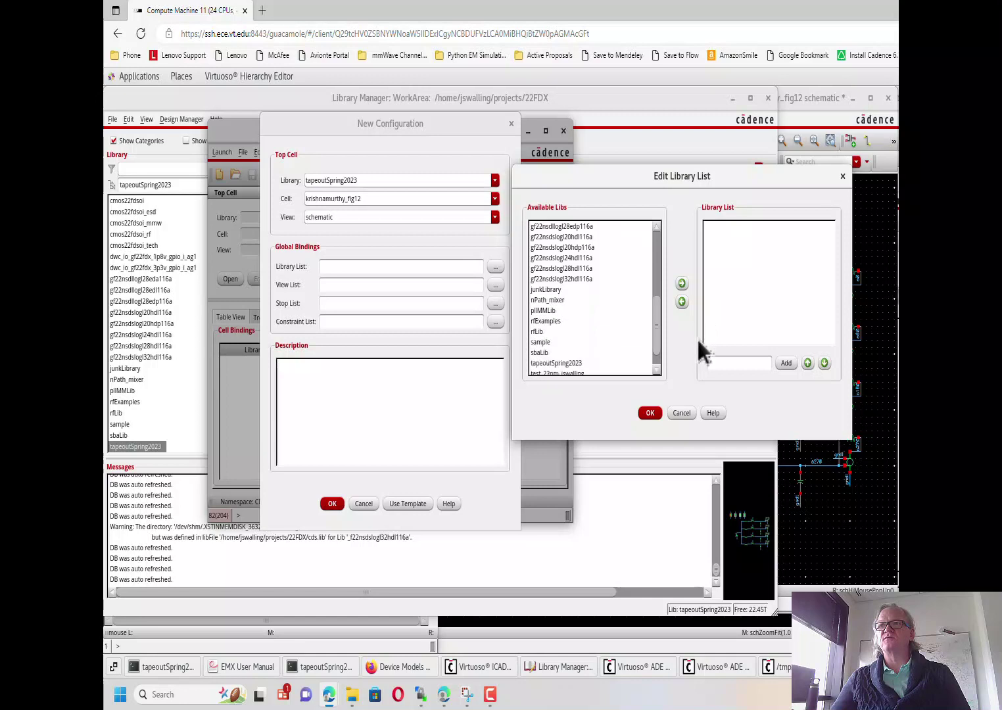
pyautogui.moveTo(588, 341); pyautogui.dragTo(598, 352)
pyautogui.moveTo(732, 288); pyautogui.dragTo(730, 282)
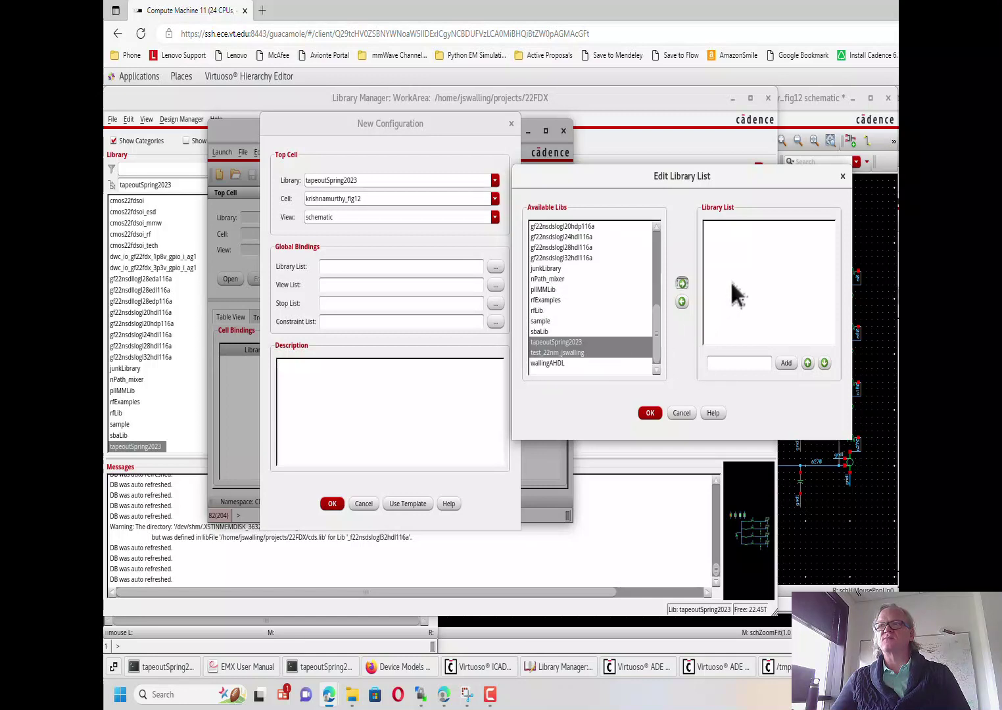
pyautogui.press('Return')
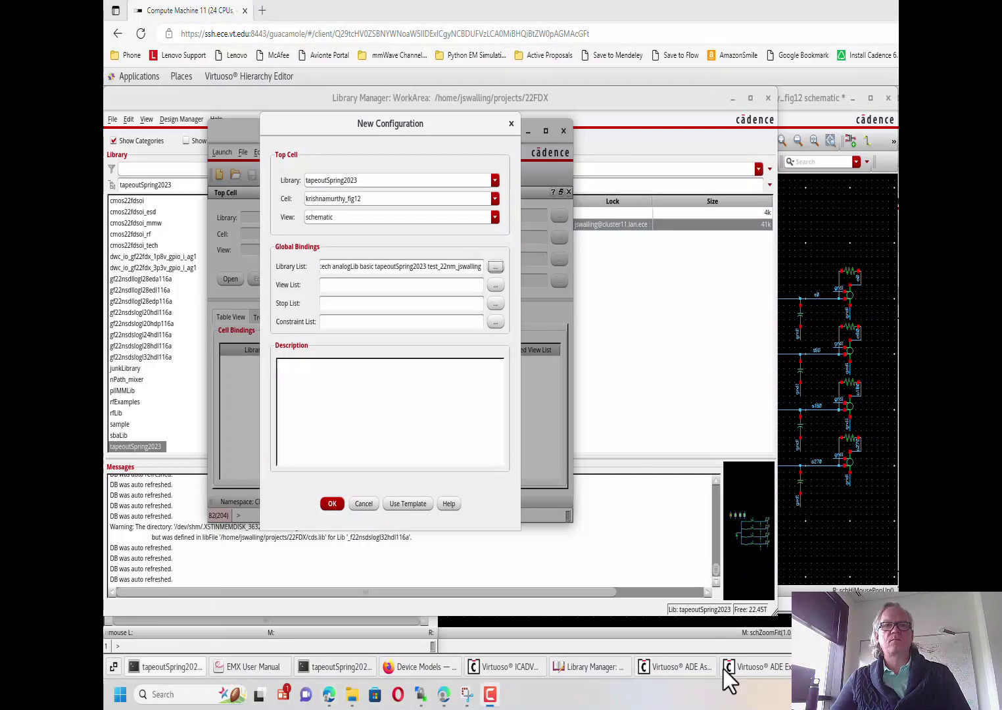
# - Enter 'spectre cmos_sch cmos.sch calibre schematic veriloga' as the view list
pyautogui.click(321, 285)
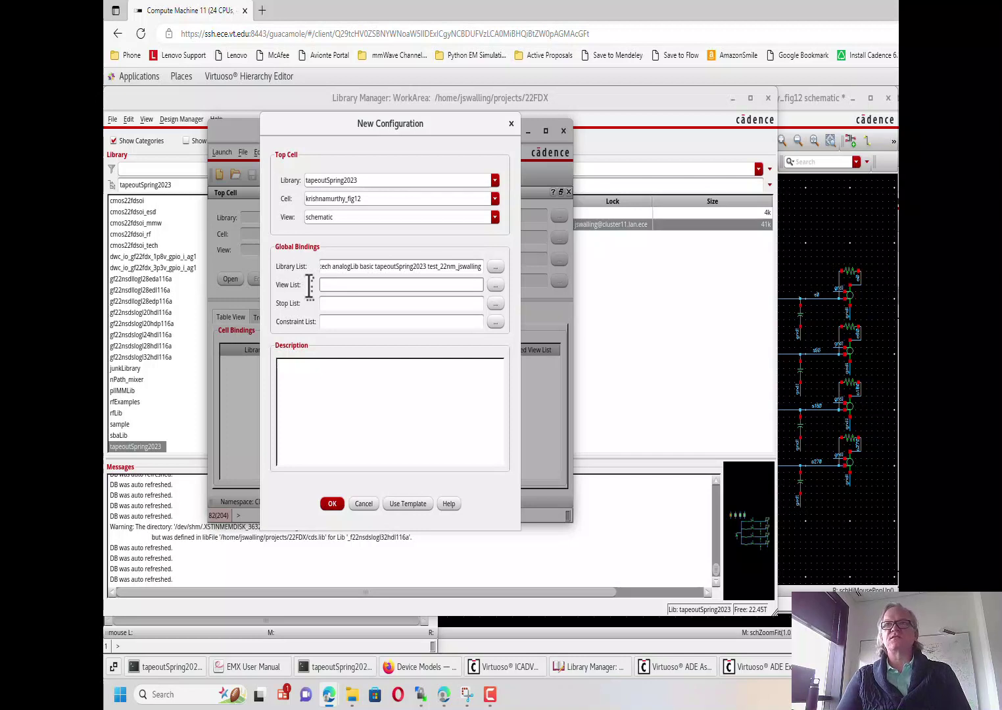
pyautogui.write('spectr')
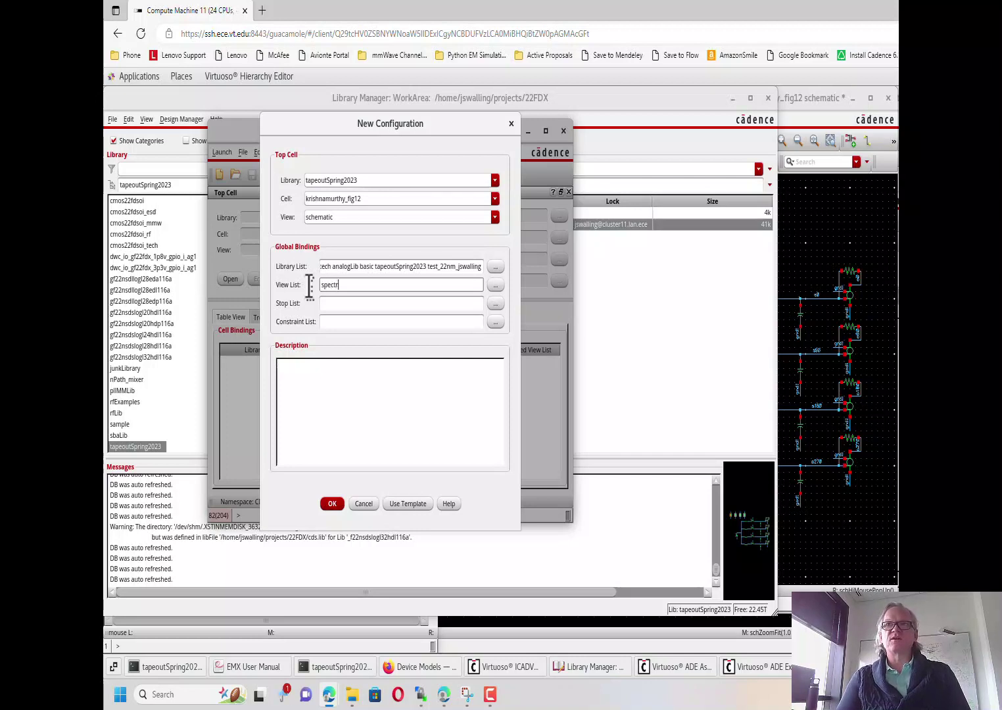
pyautogui.write('e cm')
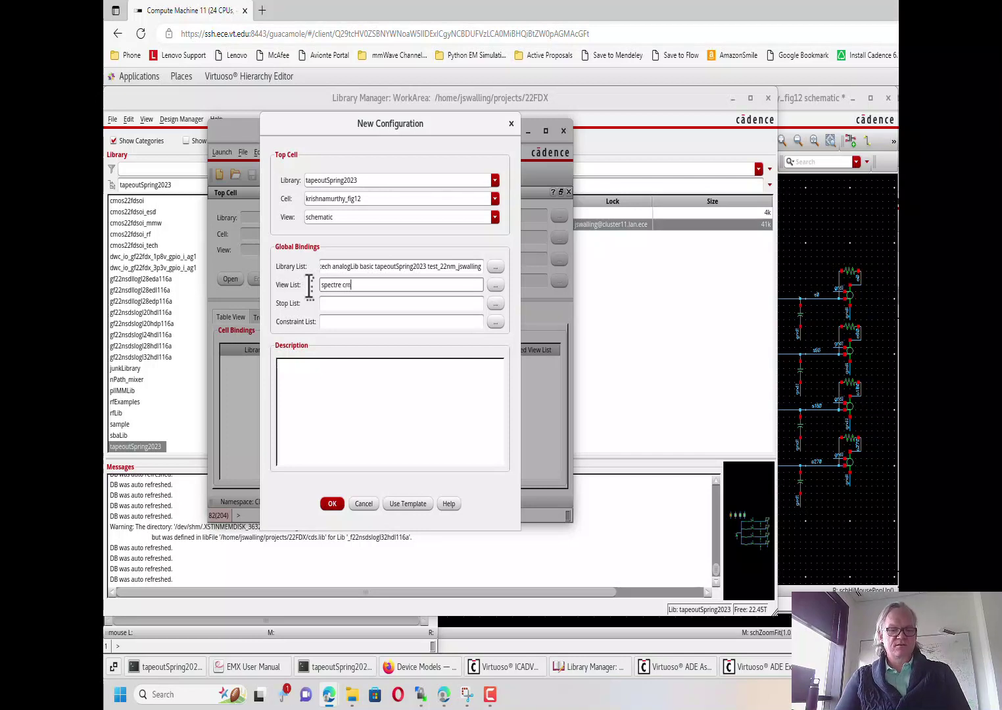
pyautogui.write('os_sch')
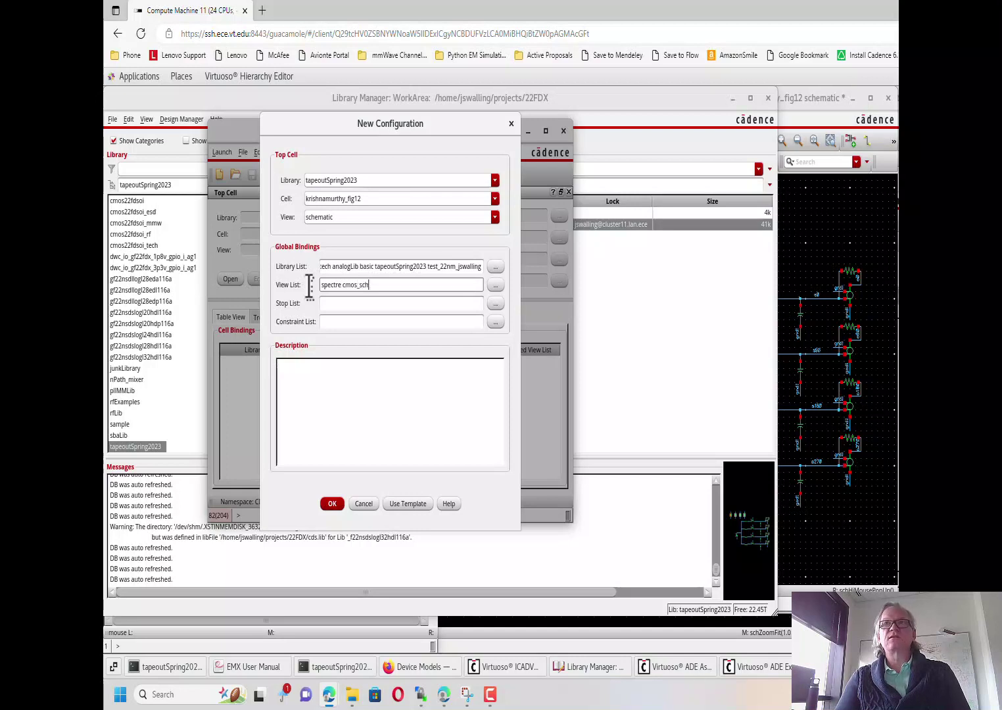
pyautogui.write(' cmos.sch')
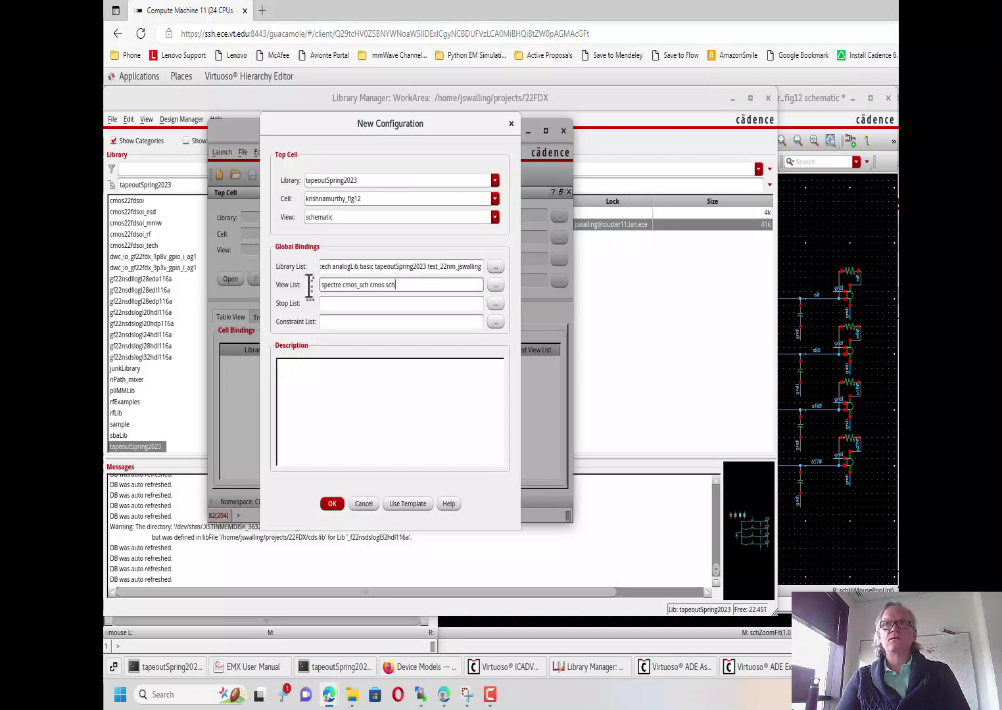
pyautogui.write(' calibre')
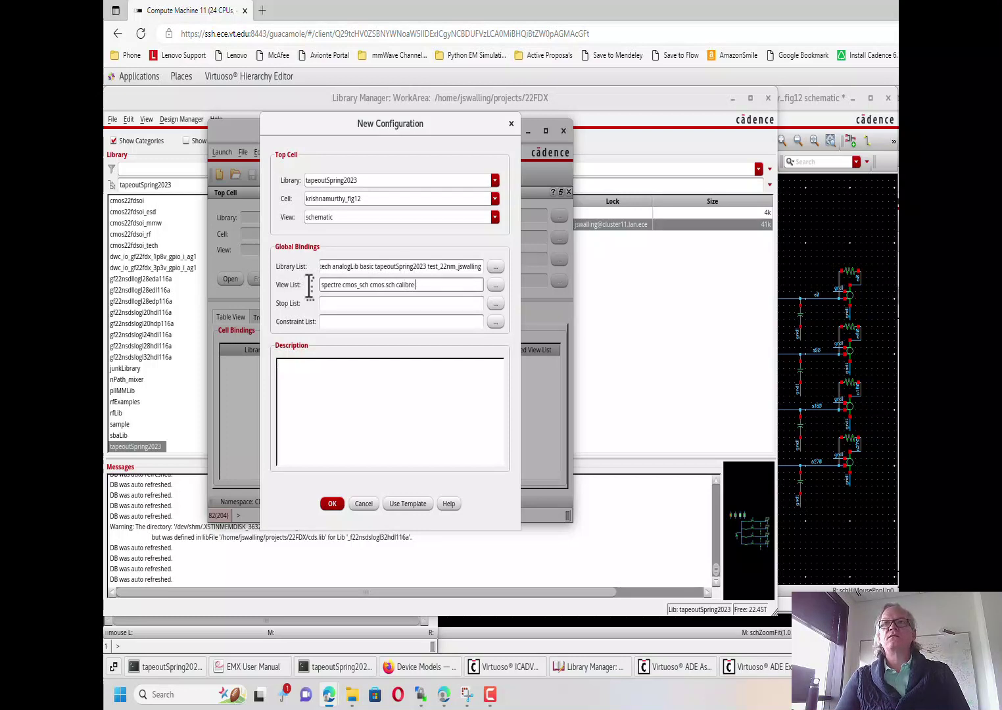
pyautogui.write(' schem')
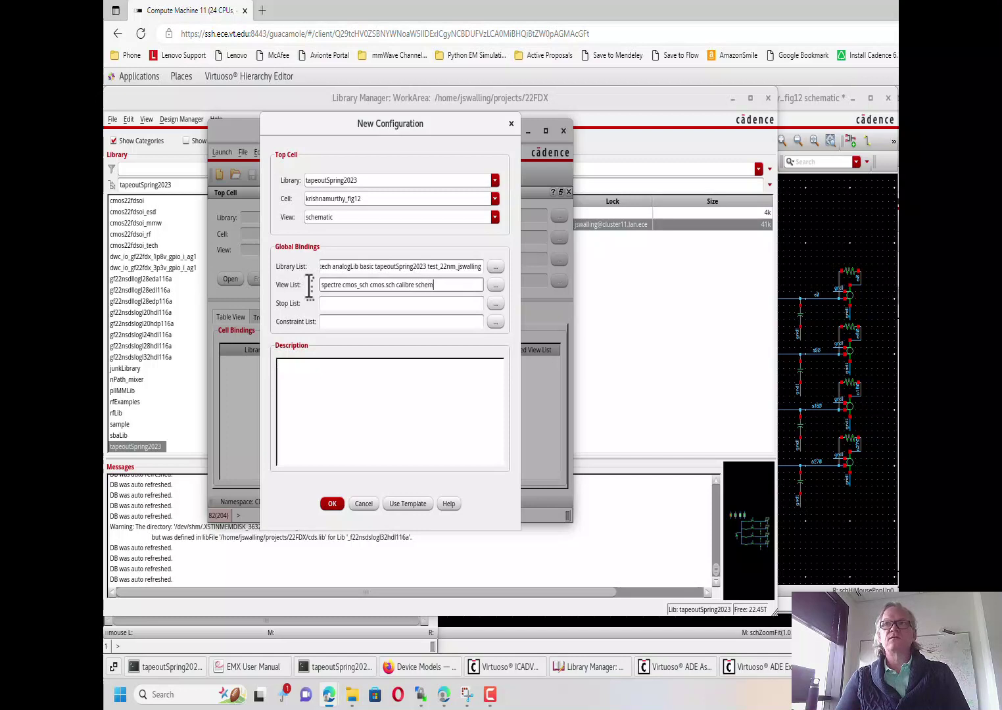
pyautogui.write('atic')
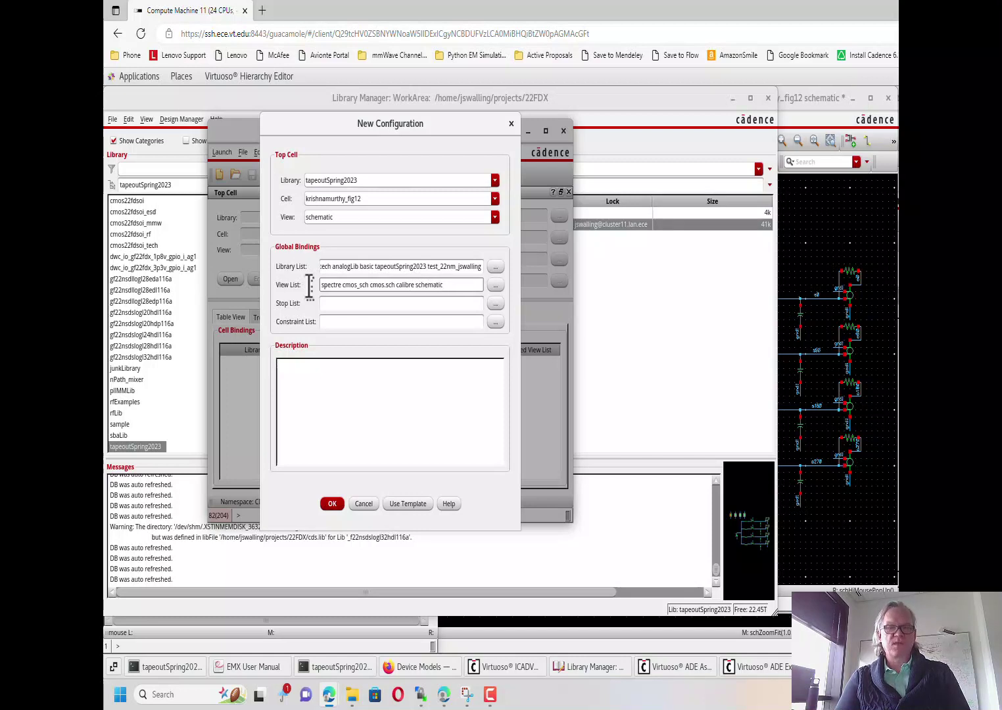
pyautogui.write(' veriloga')
pyautogui.press('Tab')
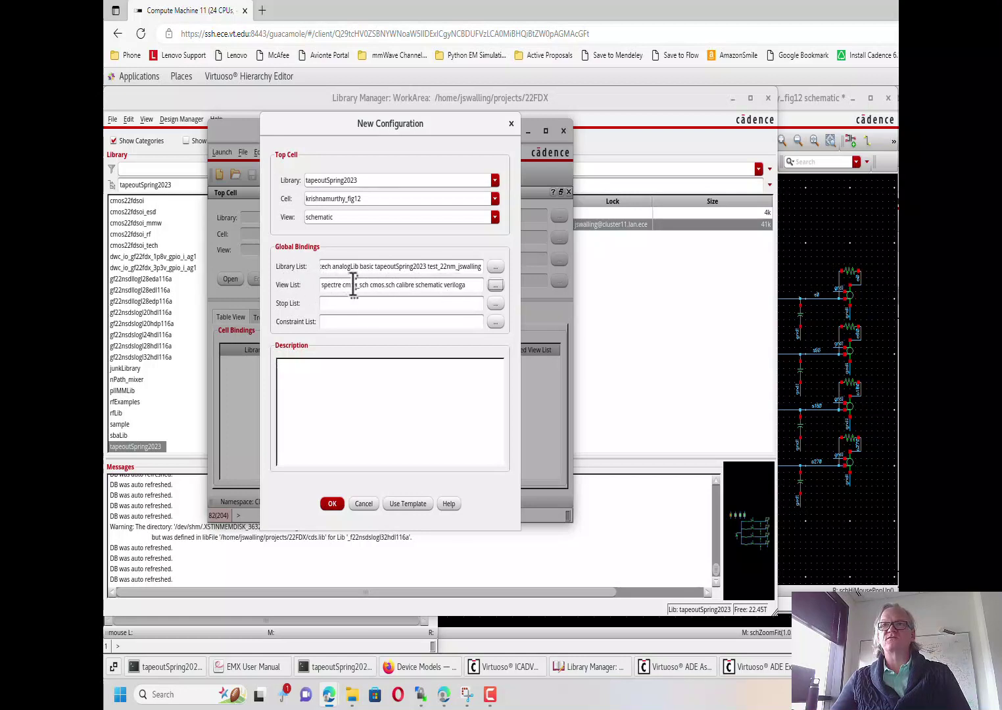
# - Enter spectre as the stop list and accept the New Configuration dialog
pyautogui.click(334, 304)
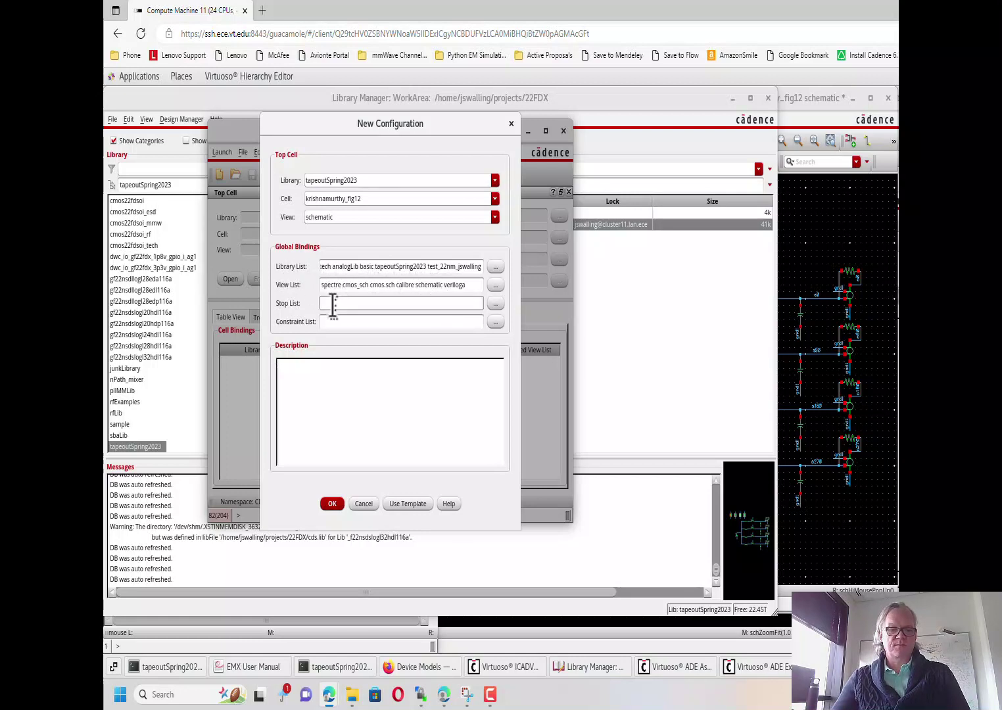
pyautogui.write('spectre')
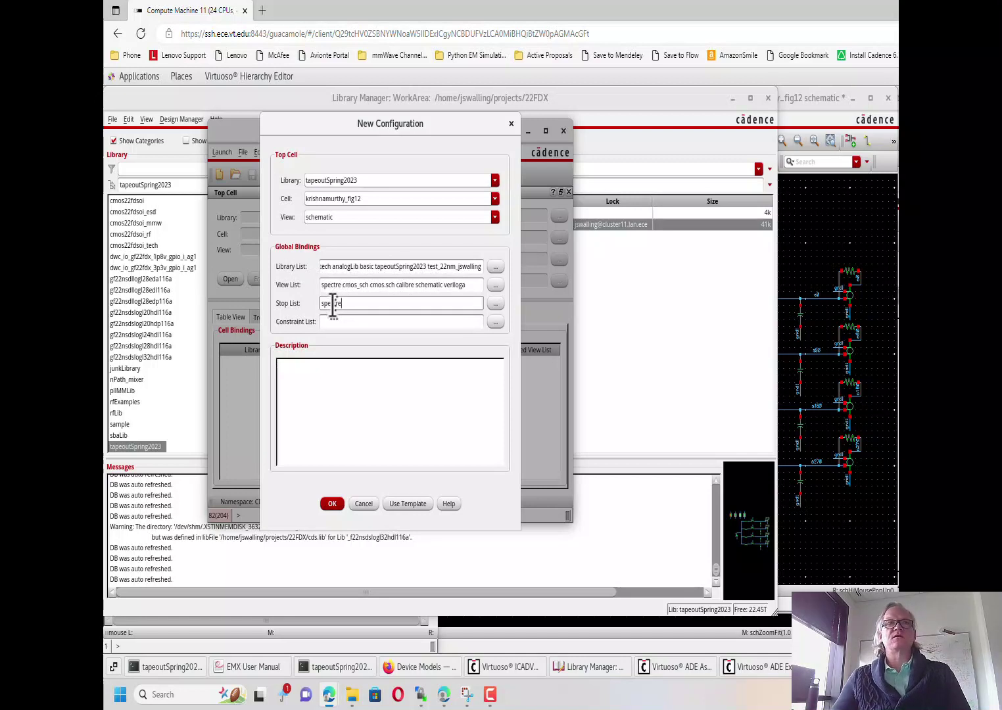
pyautogui.press('Tab')
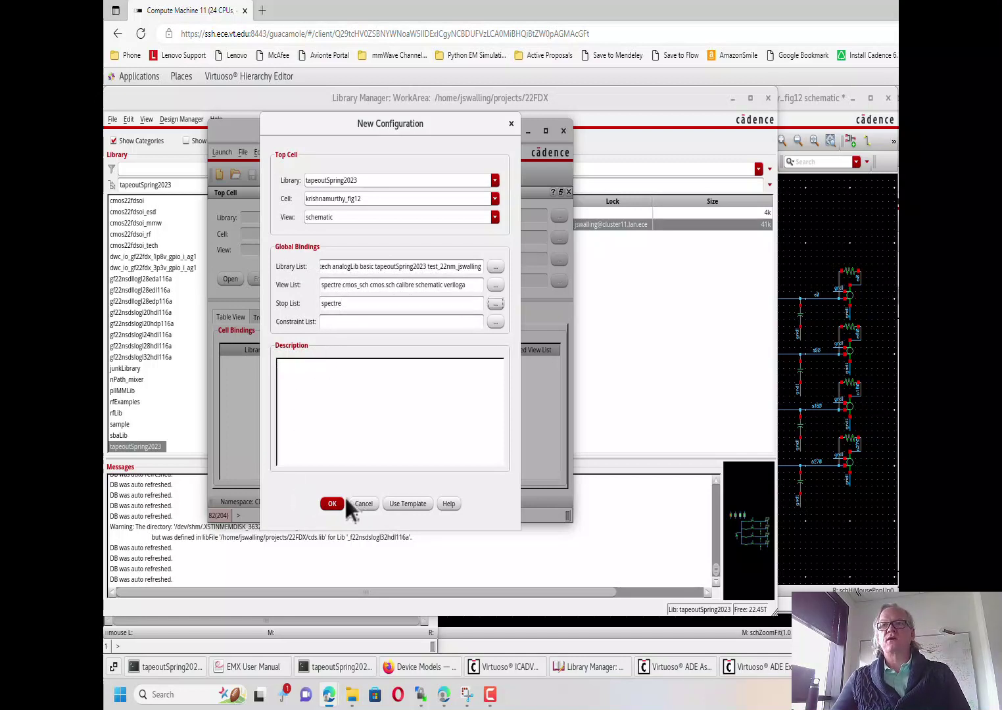
pyautogui.press('Return')
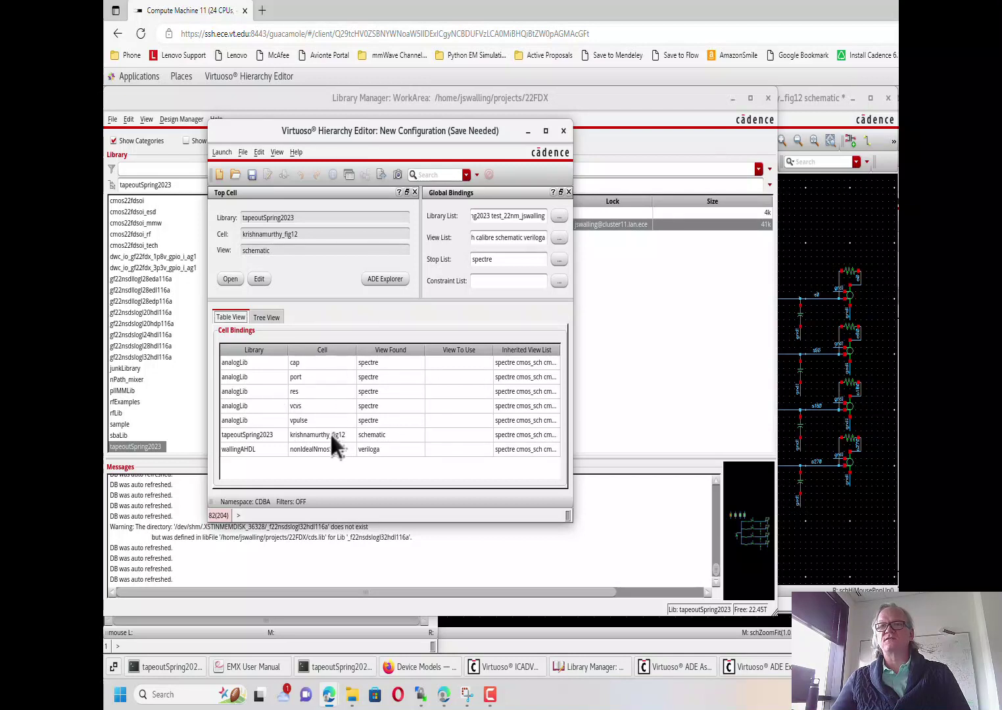
pyautogui.click(863, 263)
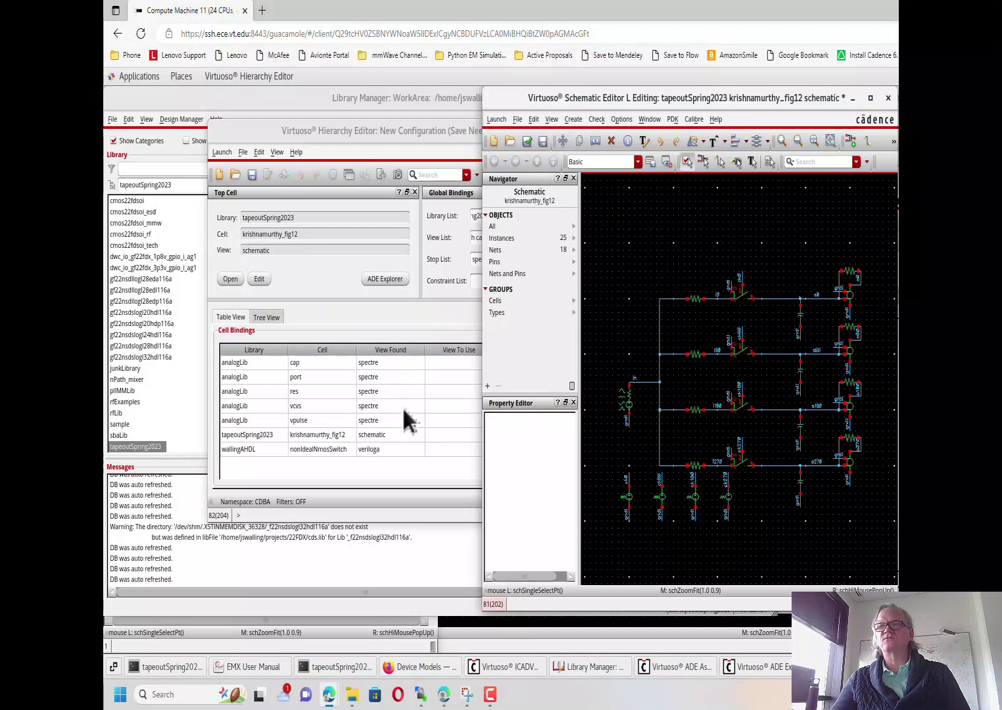
pyautogui.click(416, 462)
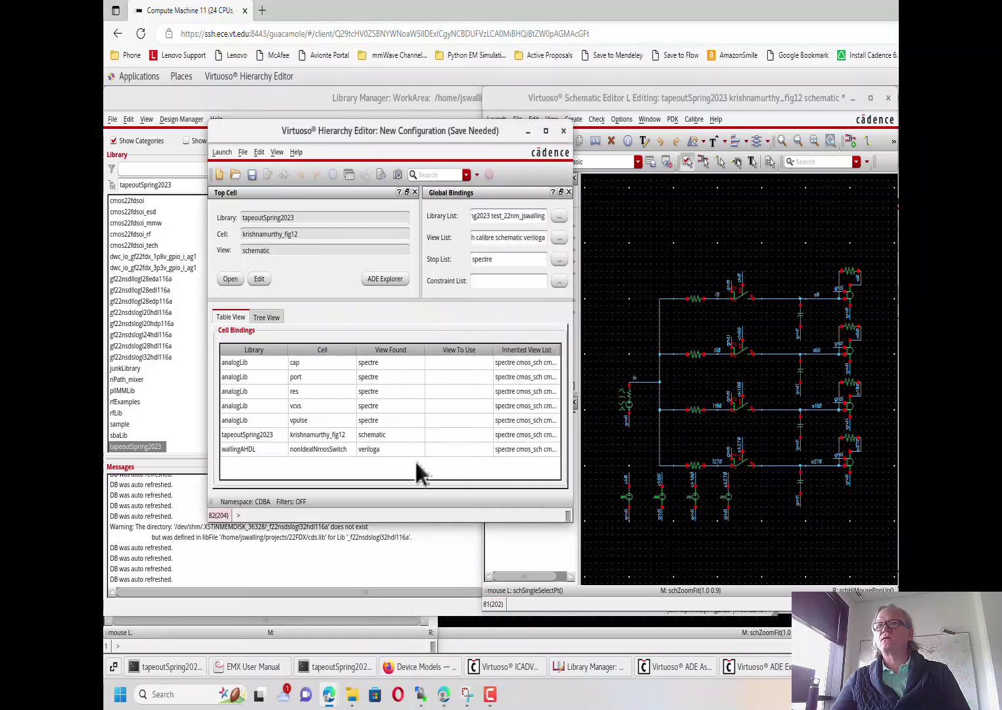
pyautogui.rightClick(445, 438)
pyautogui.moveTo(587, 445)
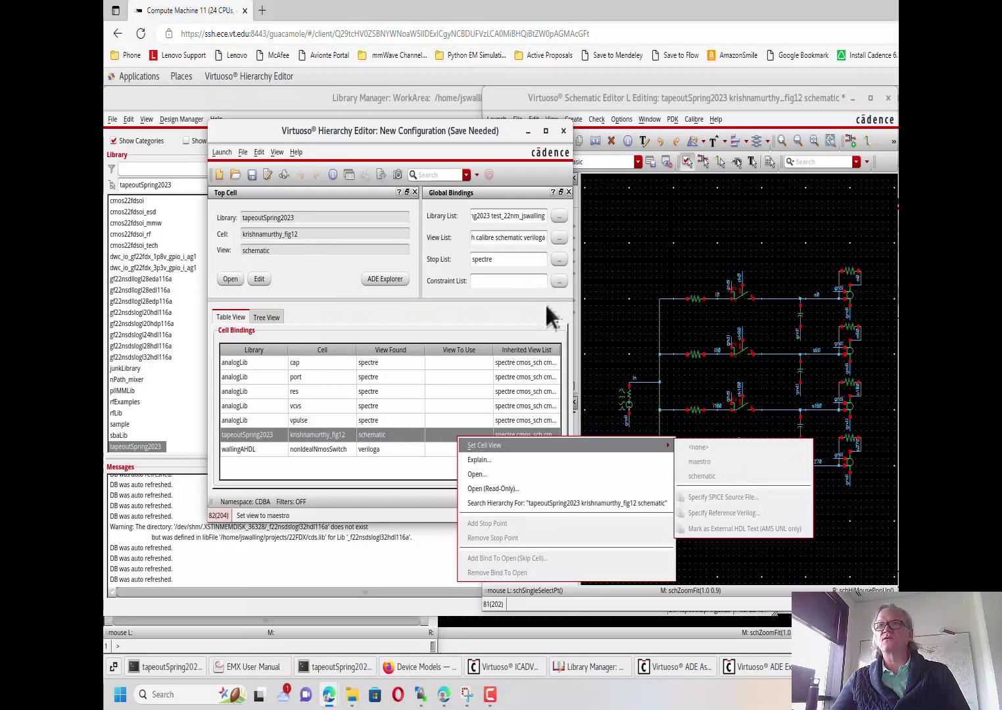
pyautogui.click(519, 317)
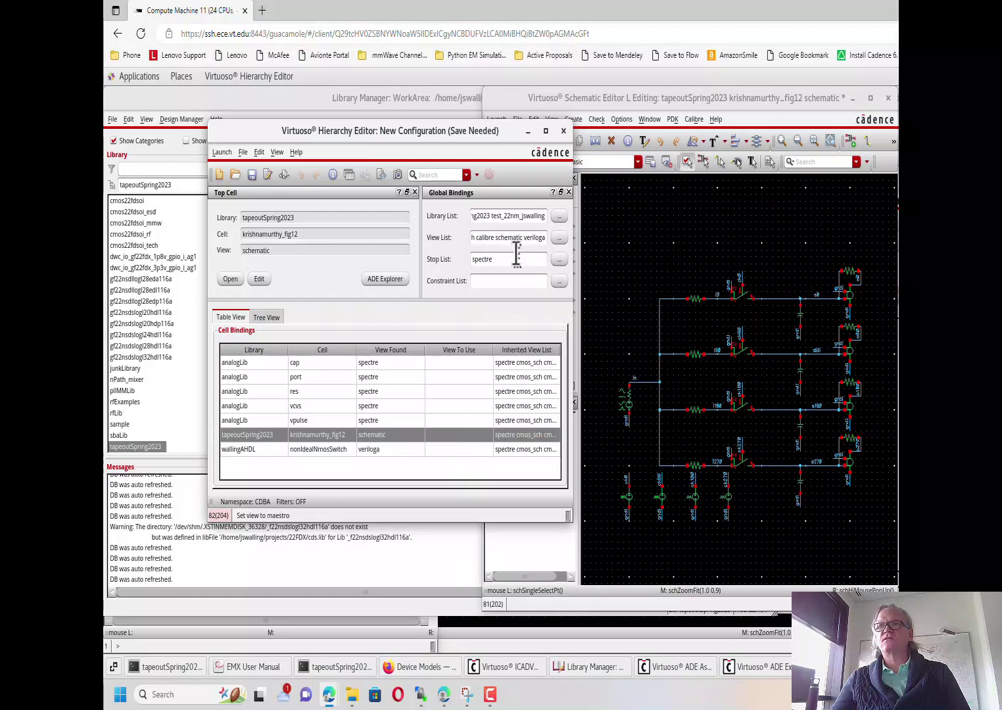
pyautogui.click(486, 237)
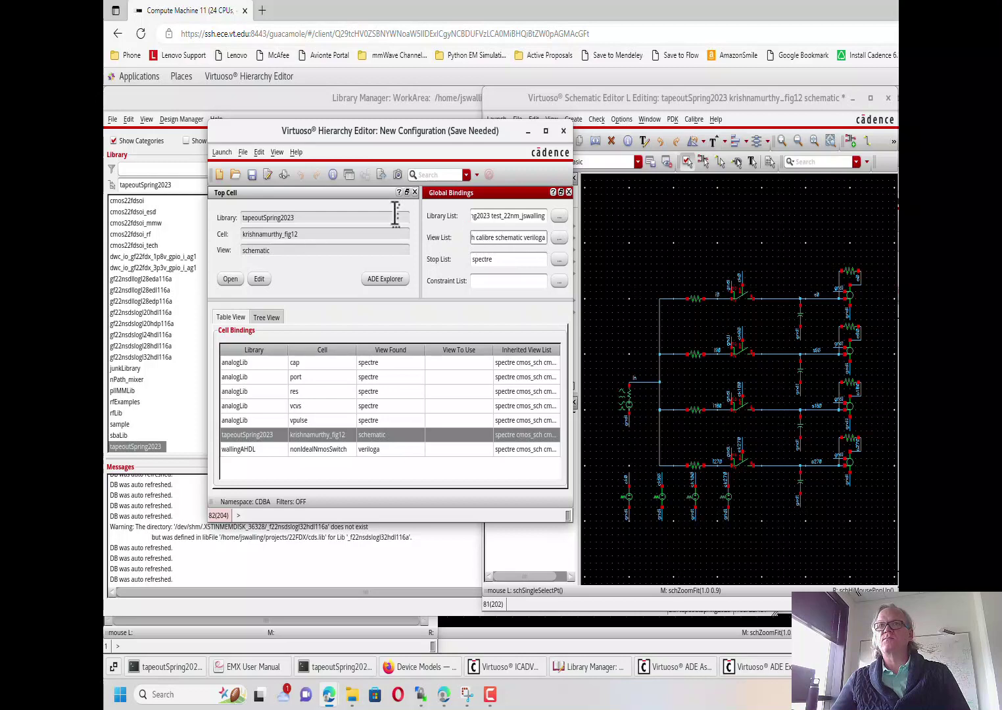
# - Save the configuration from the Hierarchy Editor toolbar and select the View List text
pyautogui.click(182, 171)
pyautogui.click(252, 175)
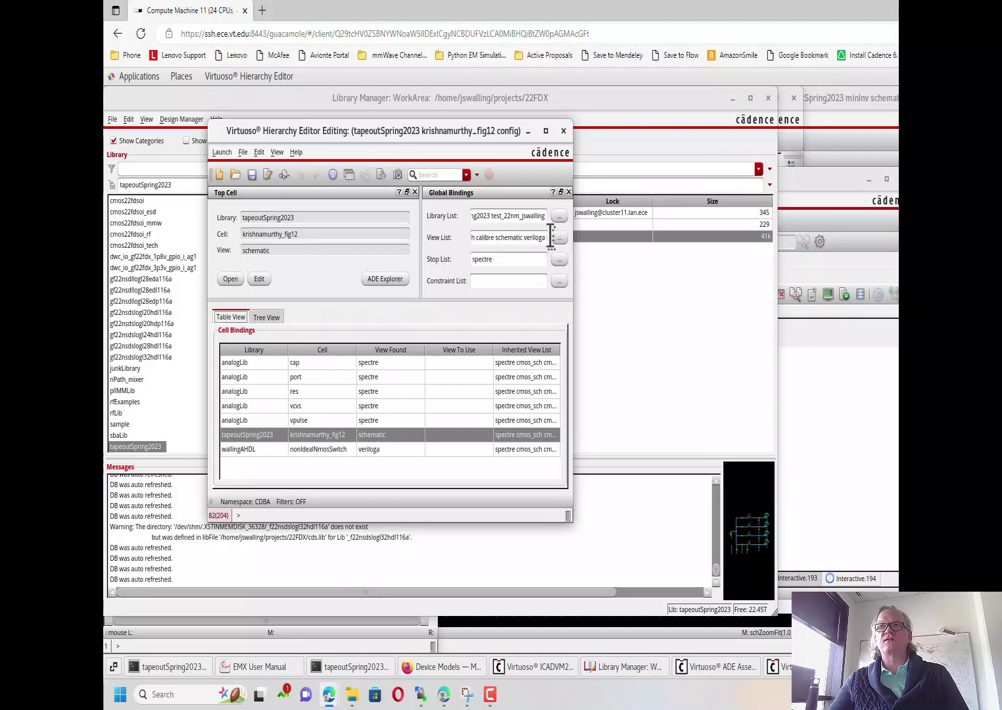
pyautogui.moveTo(557, 237); pyautogui.dragTo(424, 239)
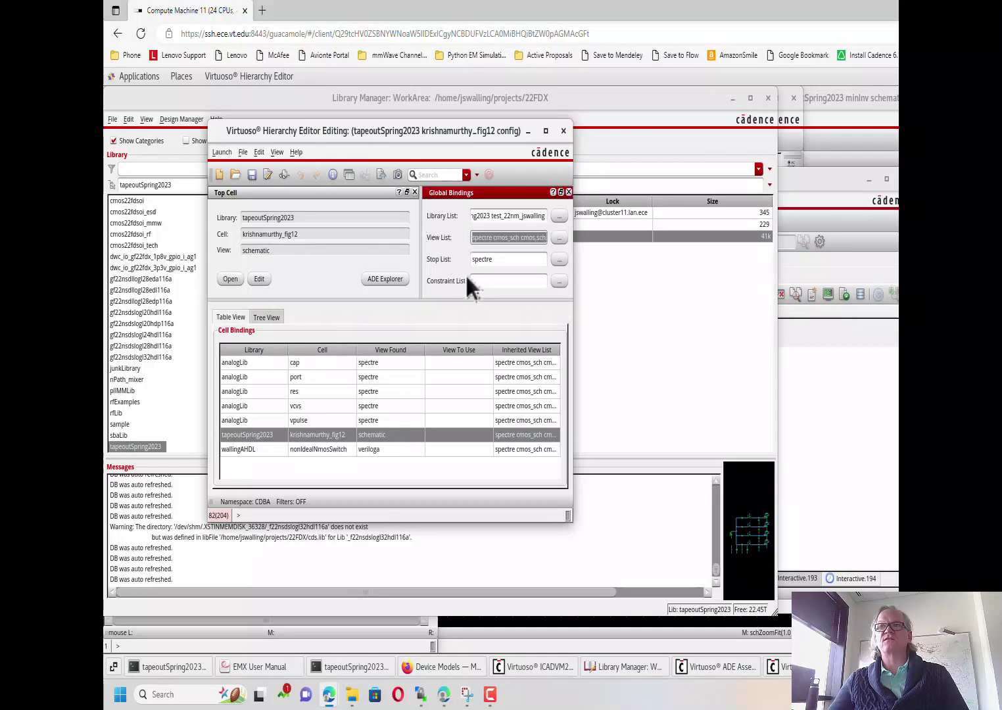